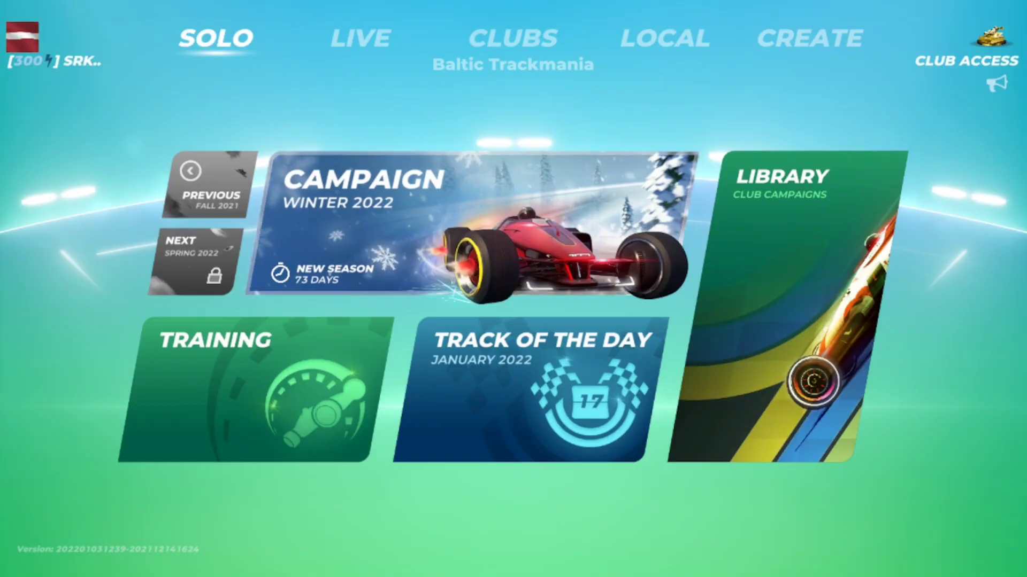
- Open the graphics page of the game's settings
key("Right")
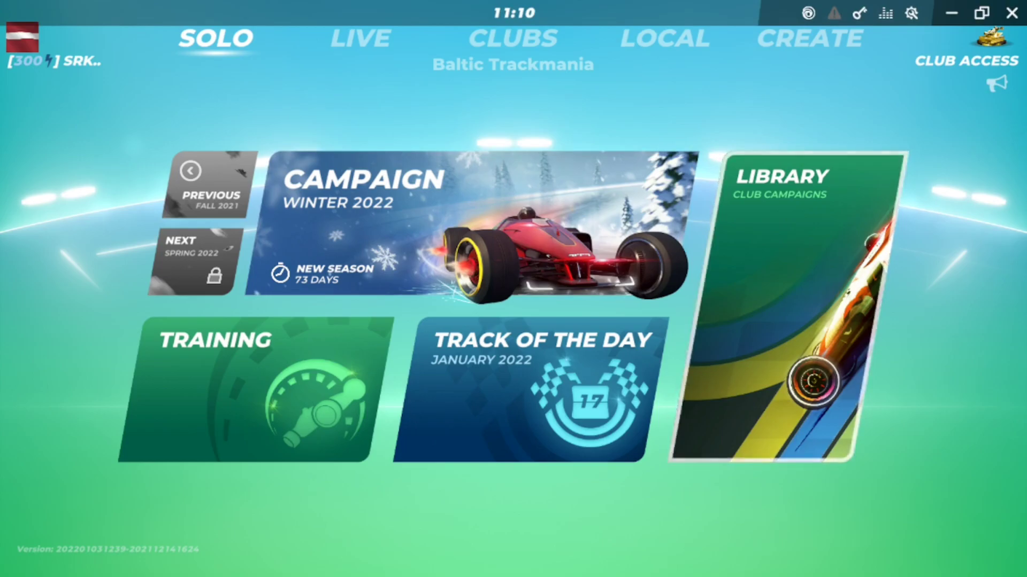
key("Escape")
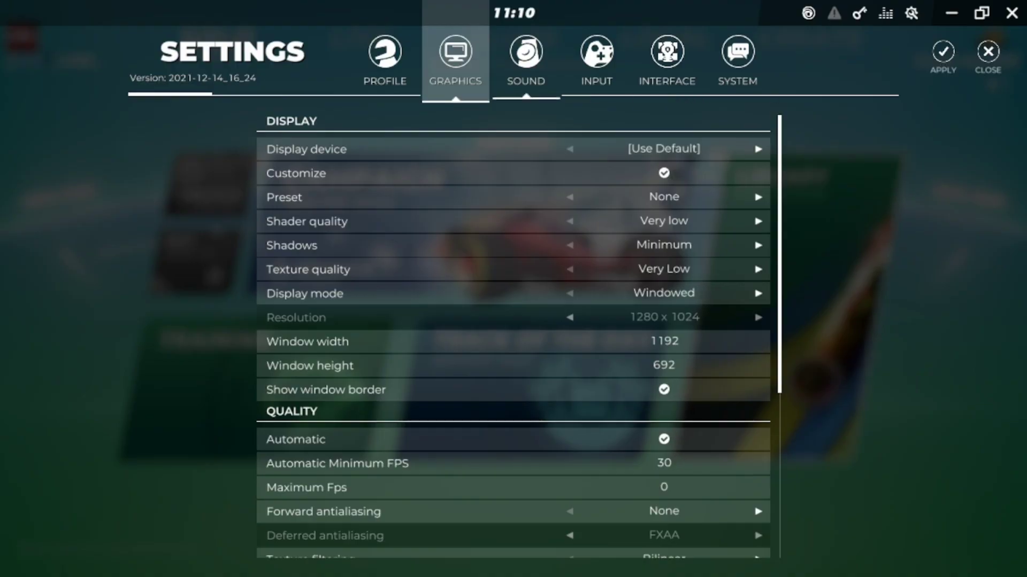
key("Left")
key("Left")
key("Right")
key("Right")
key("Right")
key("Right")
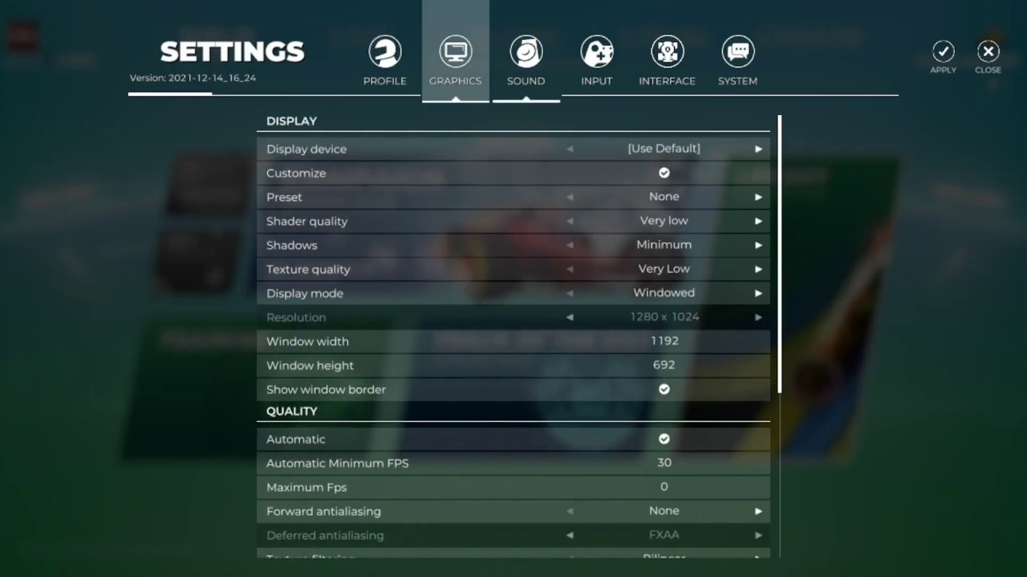
- Try the NVIDIA GeForce GTX 1650 as the display device, and return the option to [Use Default]
key("Right")
key("Right")
key("Right")
key("Right")
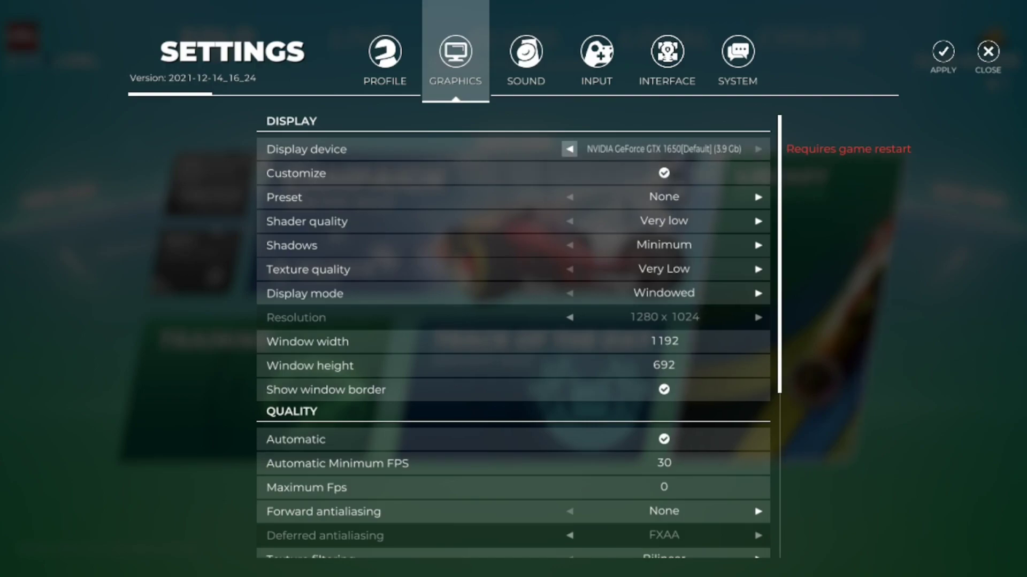
left_click(569, 149)
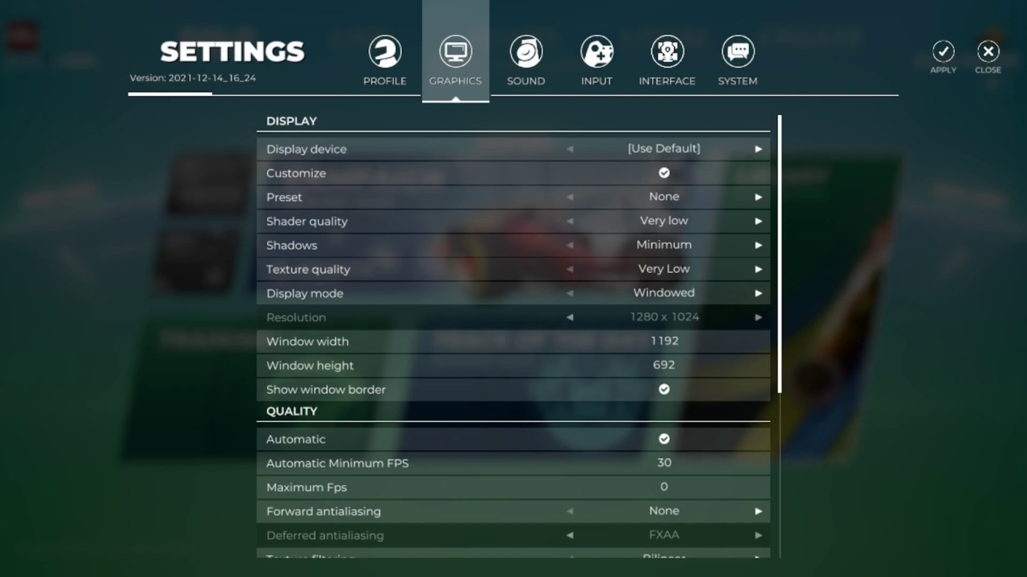
- Switch the shader quality between High and Very low to compare their effect, and leave it on High
key("Right")
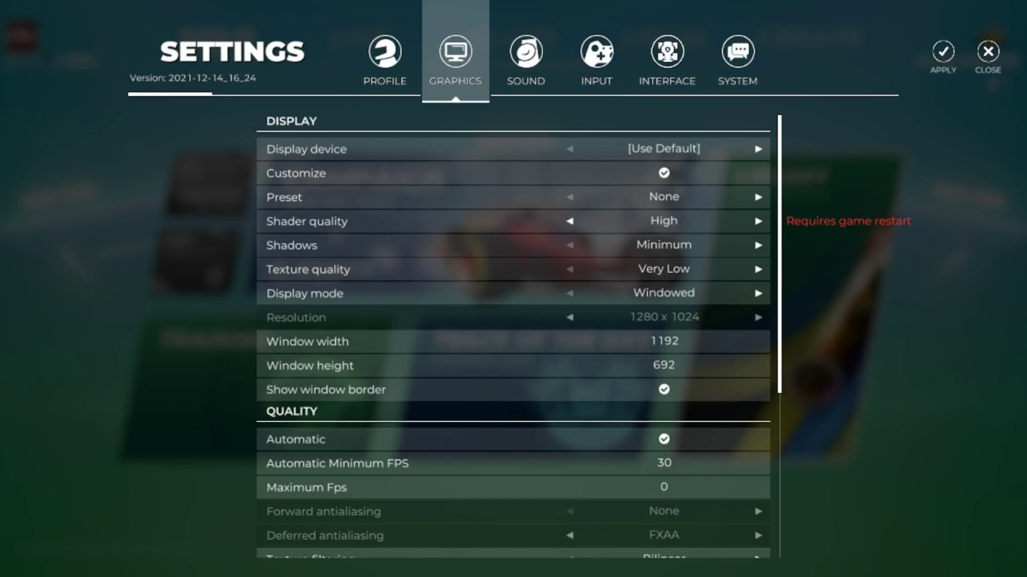
key("Down")
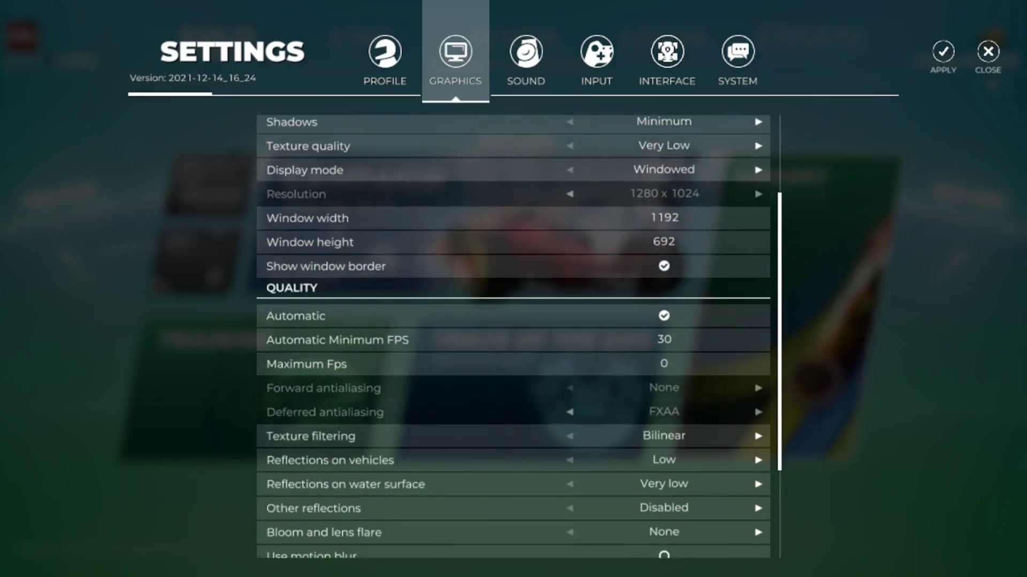
scroll(570, 222, "up", 5)
left_click(569, 223)
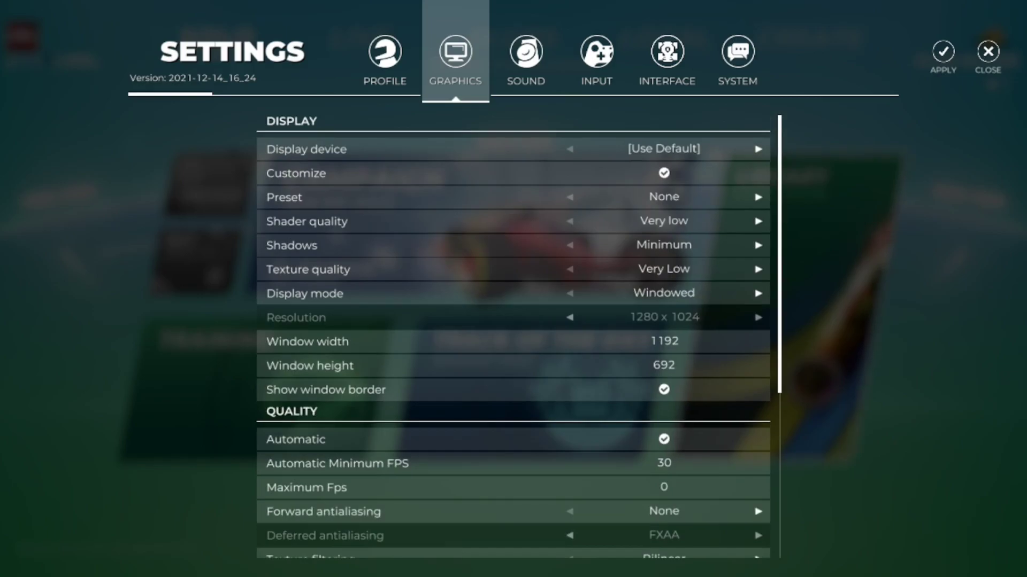
scroll(569, 223, "down", 4)
scroll(513, 337, "up", 2)
left_click(759, 221)
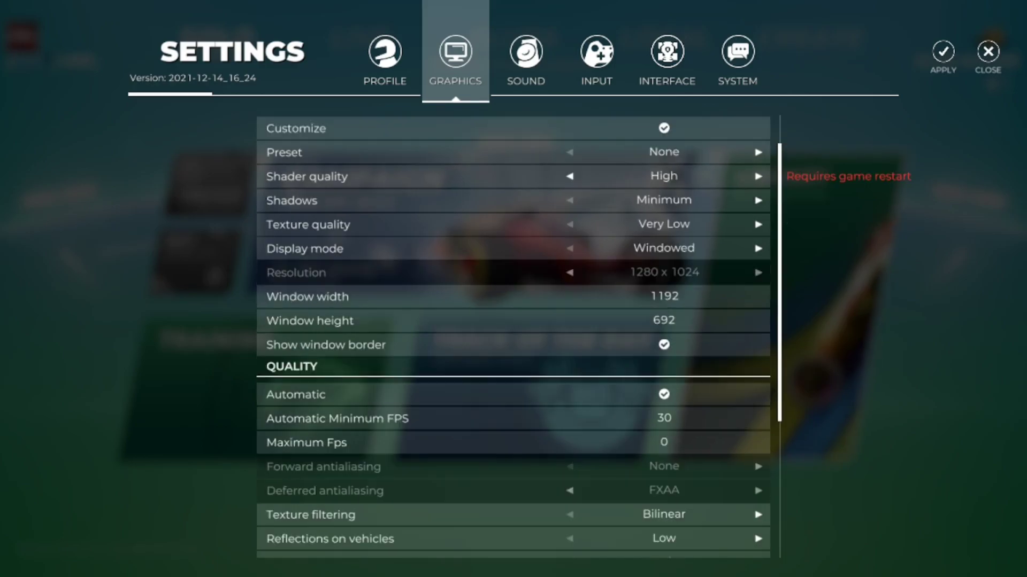
- Examine the quality and synchronisation settings, including maximum FPS, texture filtering, reflections, motion blur, V-Sync and GPU & CPU synchronisation
scroll(663, 464, "down", 2)
left_click(665, 443)
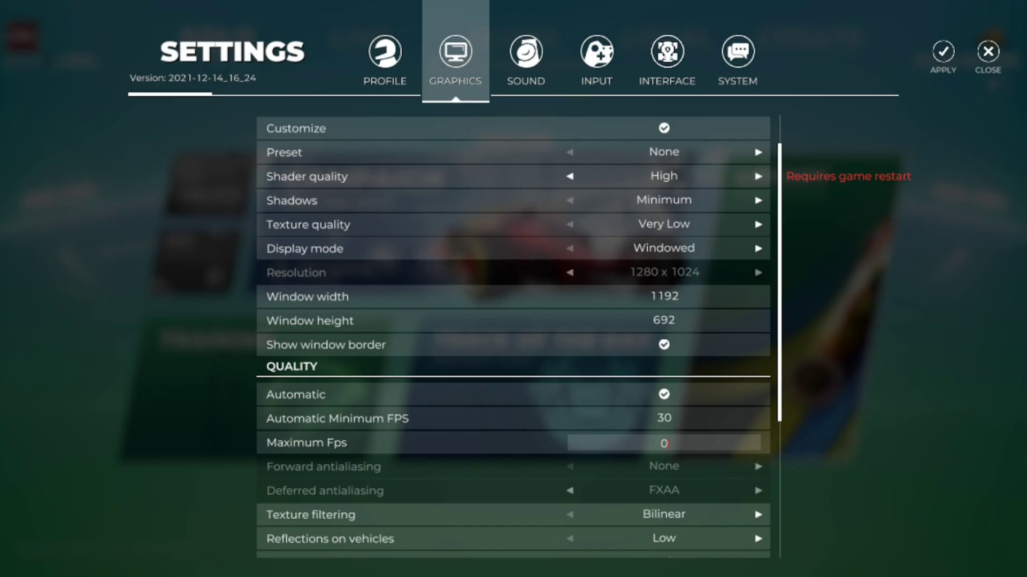
scroll(664, 443, "down", 1)
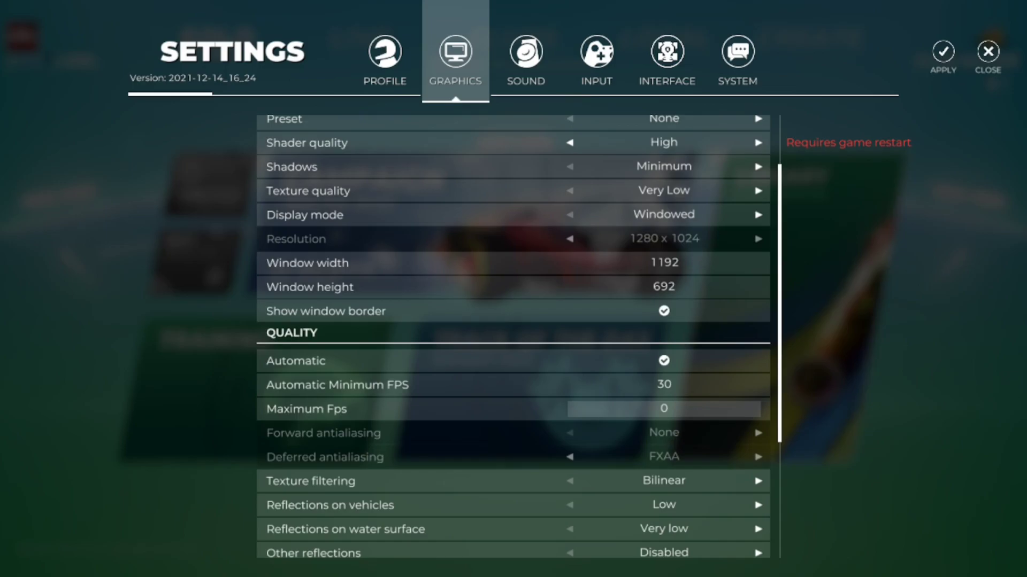
key("Return")
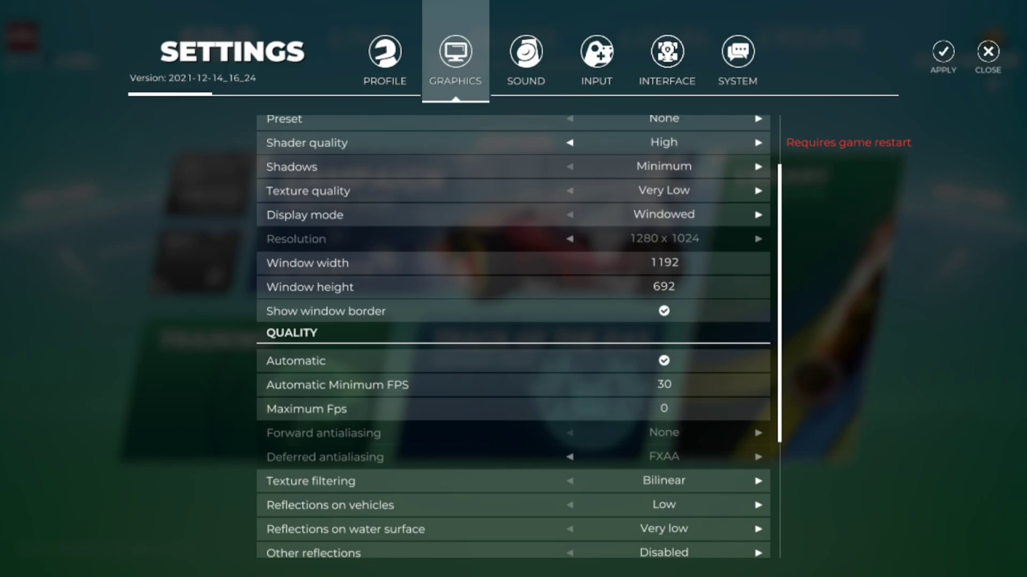
scroll(513, 337, "up", 3)
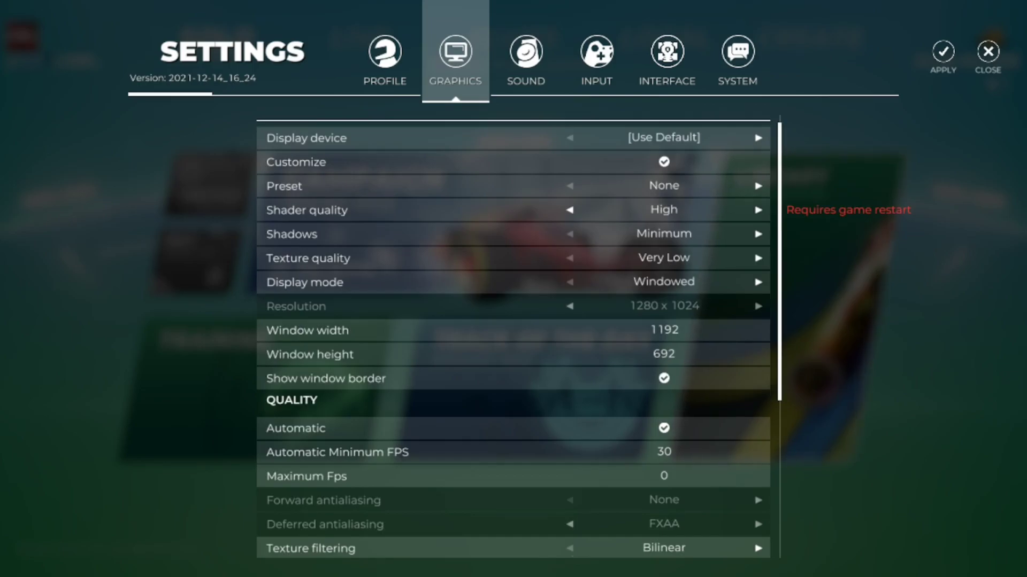
scroll(513, 337, "down", 6)
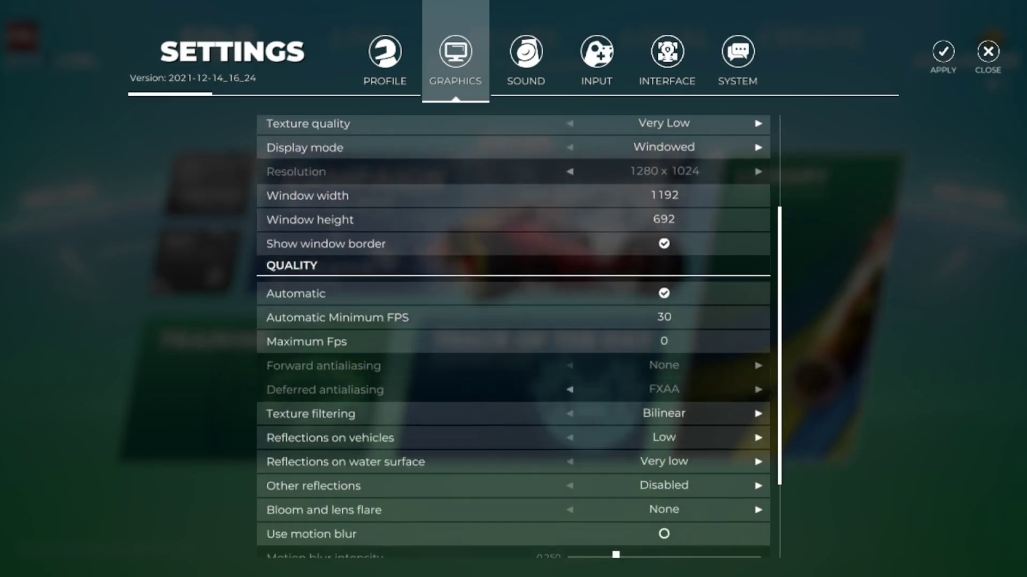
scroll(513, 337, "down", 3)
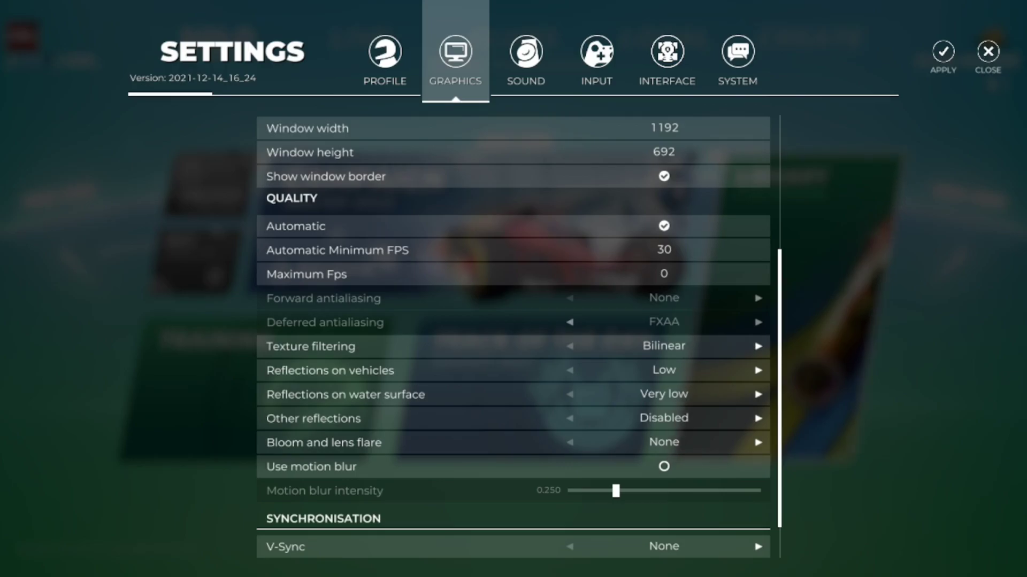
scroll(513, 336, "down", 2)
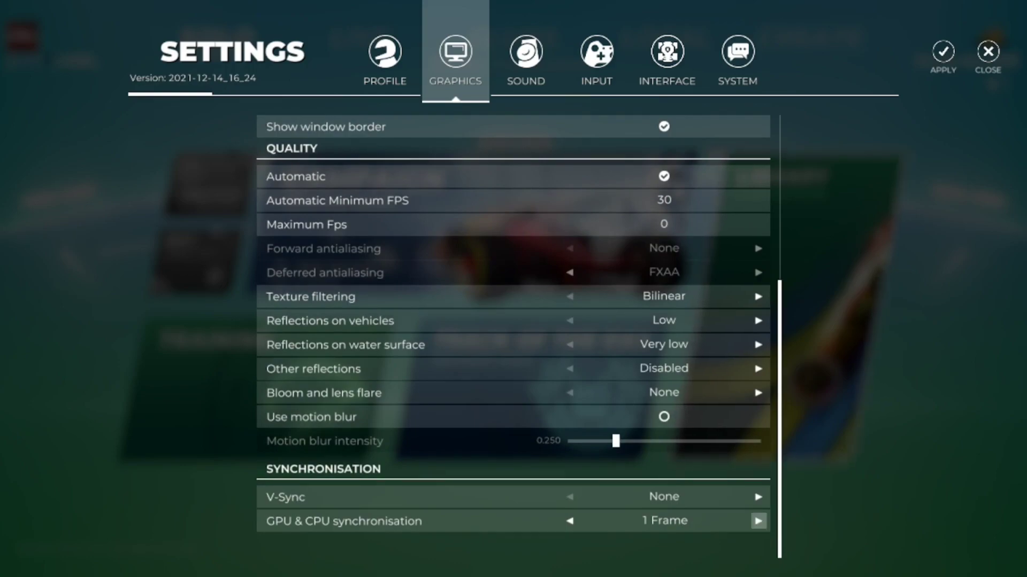
scroll(513, 320, "up", 5)
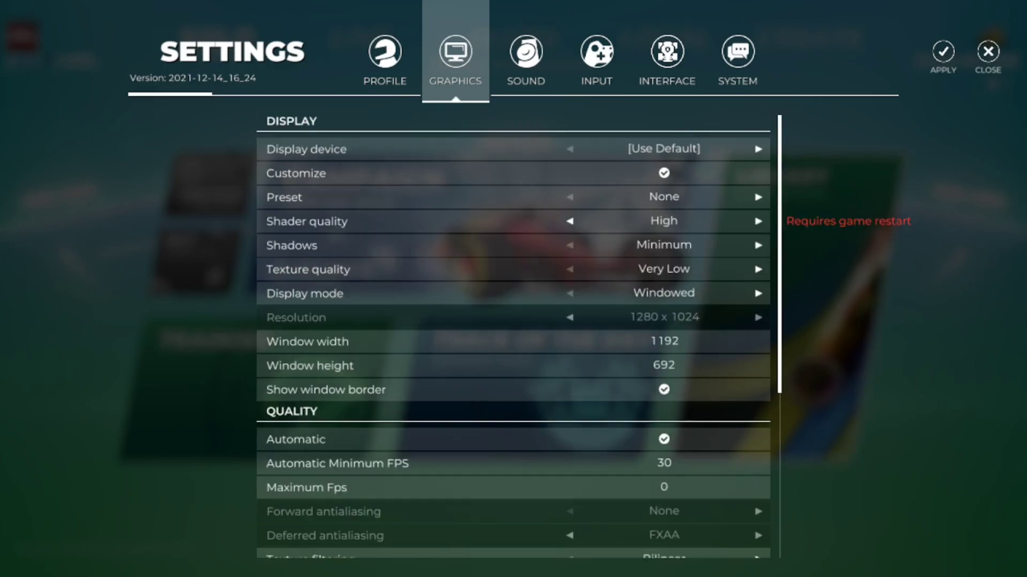
- Set the shader quality to Very low and apply the graphics settings
key("Left")
key("Left")
key("Return")
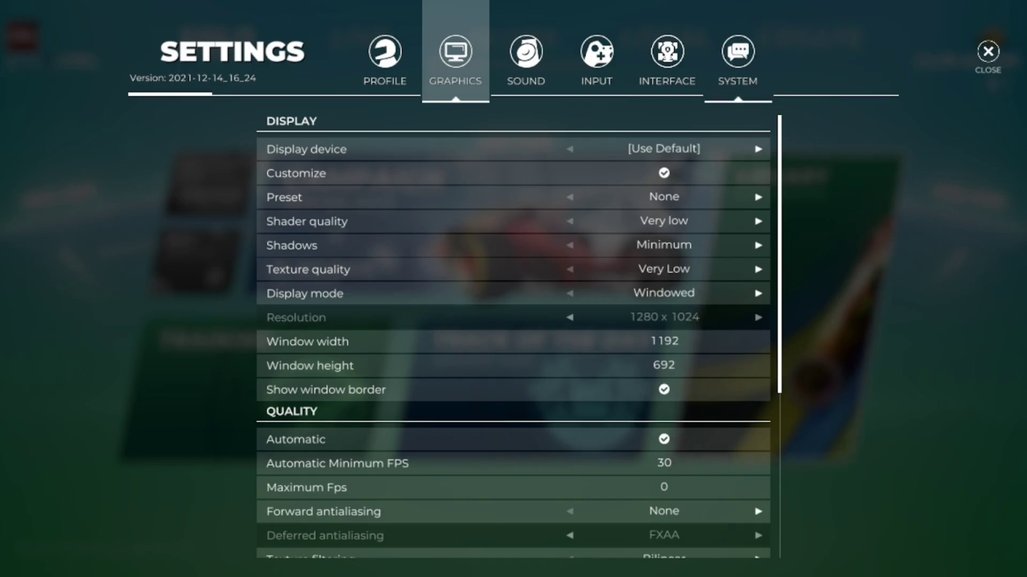
- Disable the downloads of model skins, map mods and map skins in the system settings
left_click(738, 59)
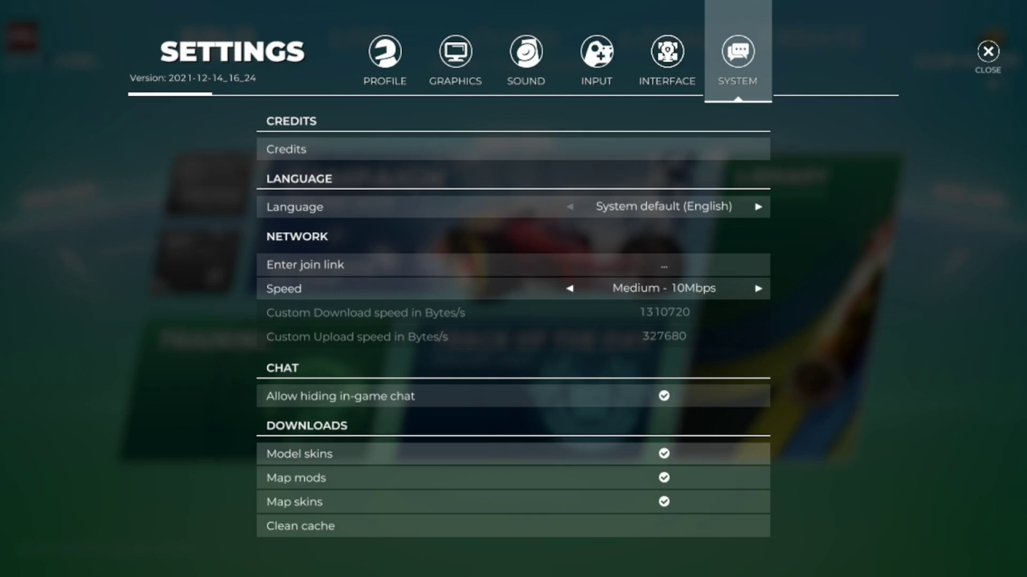
left_click(663, 454)
left_click(663, 478)
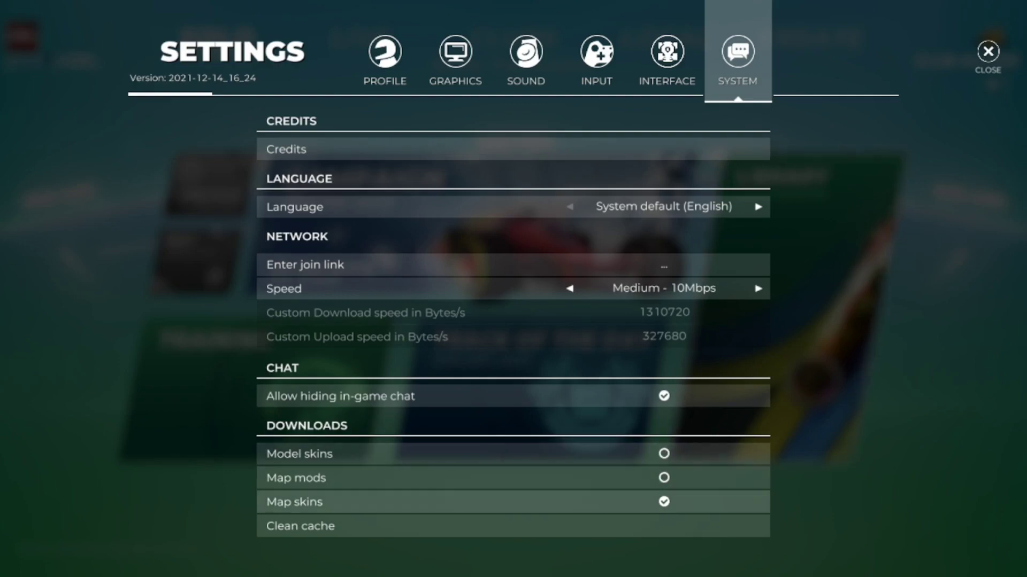
left_click(664, 502)
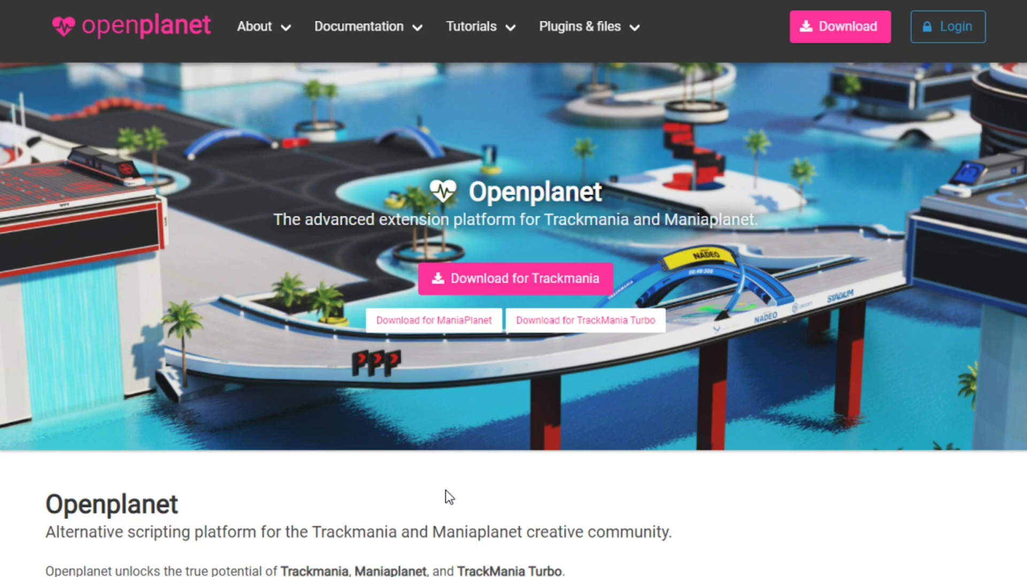
- Switch to the Openplanet website, download Openplanet 1.21.4 for Trackmania and launch its setup
left_click(541, 283)
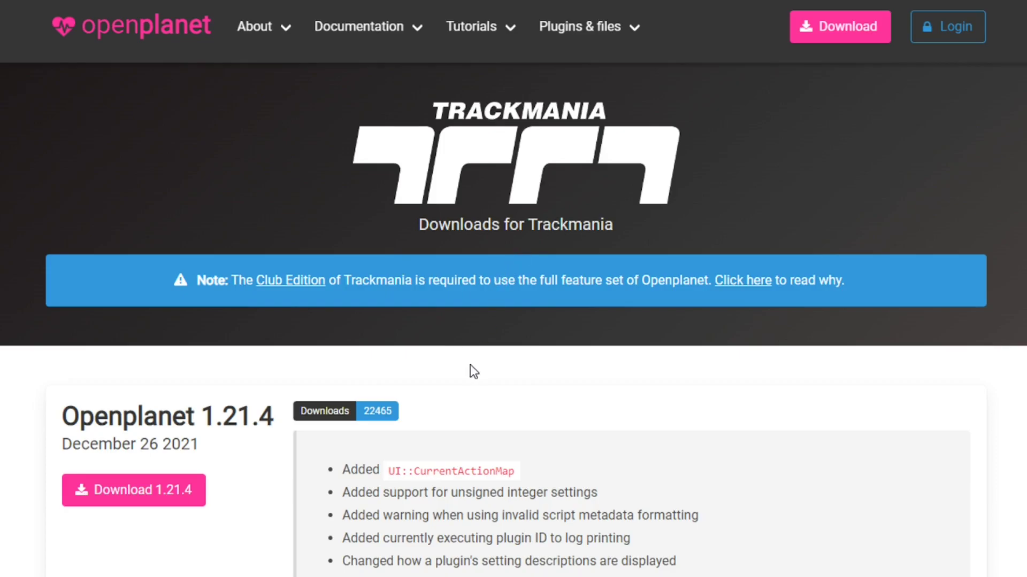
scroll(251, 437, "down", 2)
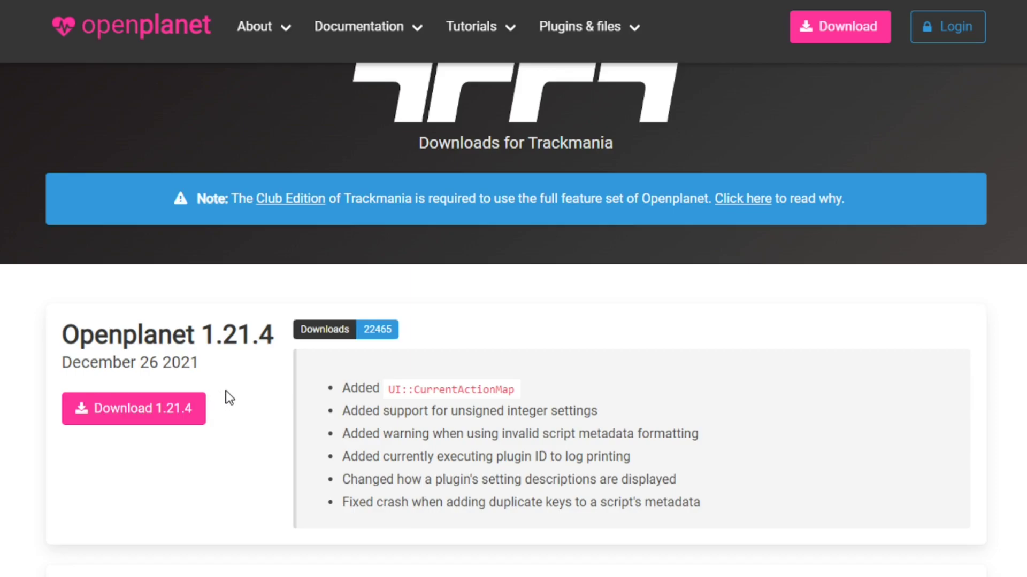
left_click(166, 415)
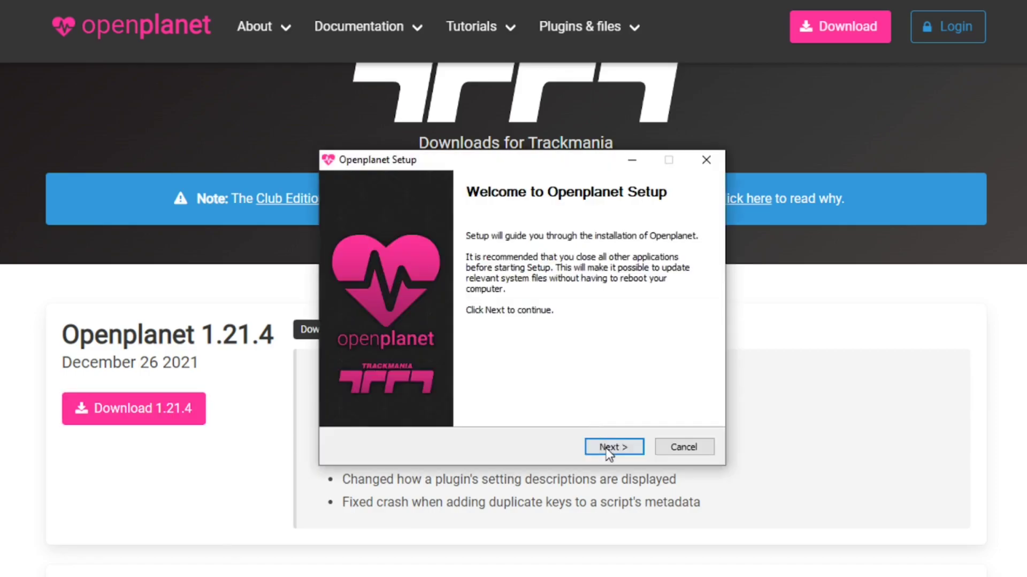
- Install Openplanet into the Trackmania game folder, retrying the write of Openplanet.dll, and finish the setup
left_click(606, 447)
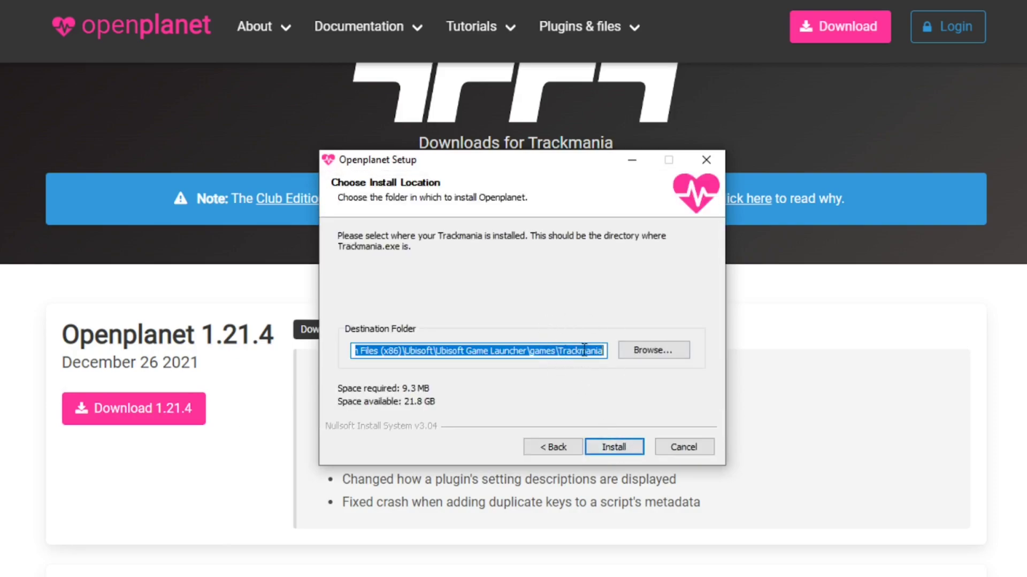
left_click(532, 351)
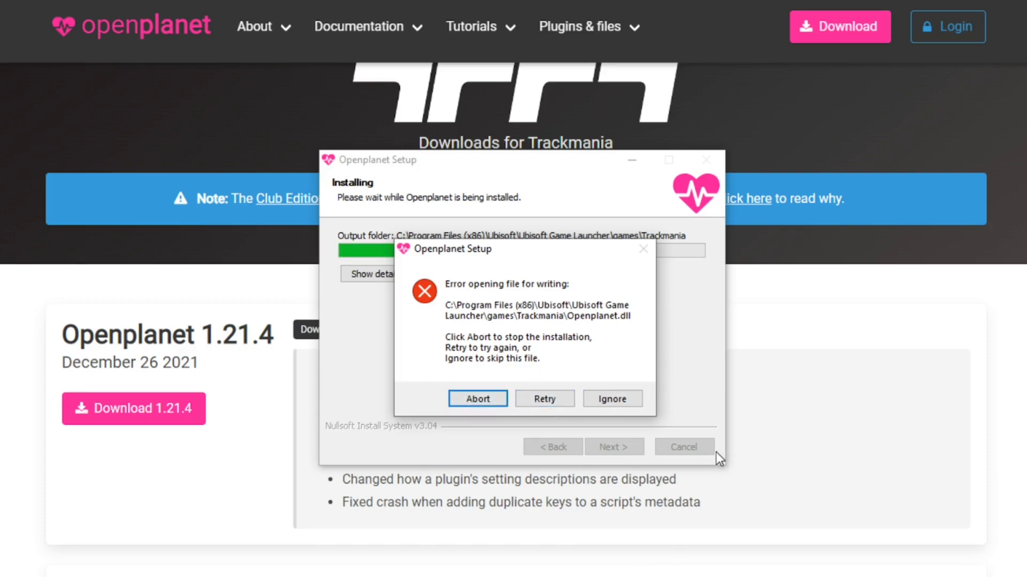
left_click(550, 396)
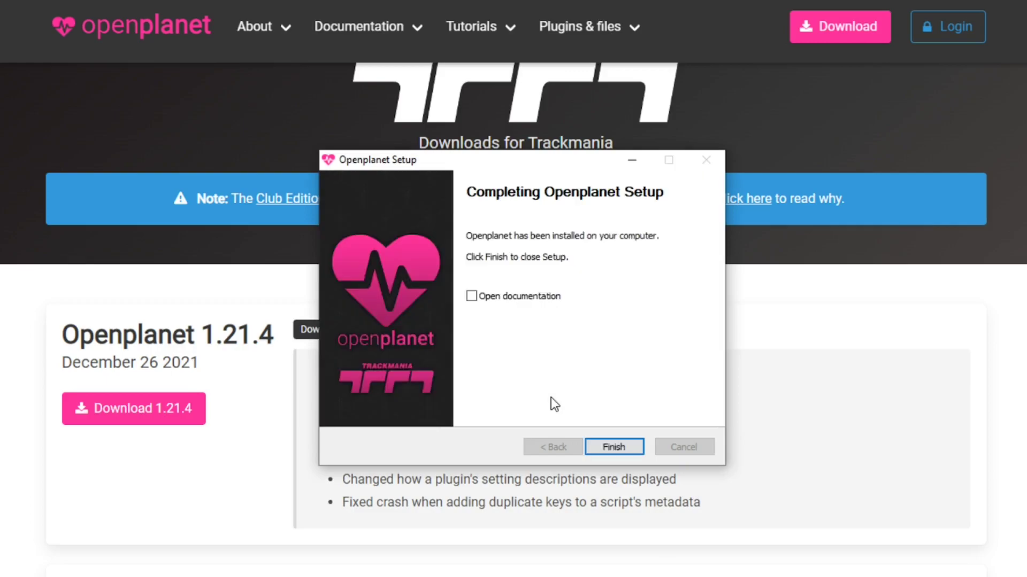
left_click(613, 448)
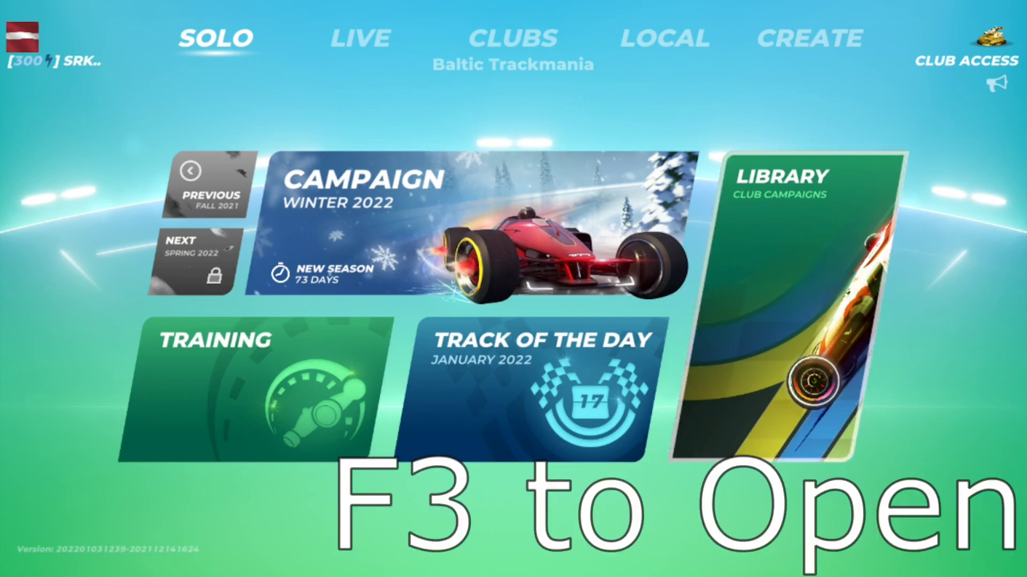
- Switch to Trackmania, show the Openplanet overlay and open its Plugin Manager, moving the window closer to the screen's middle
key("F3")
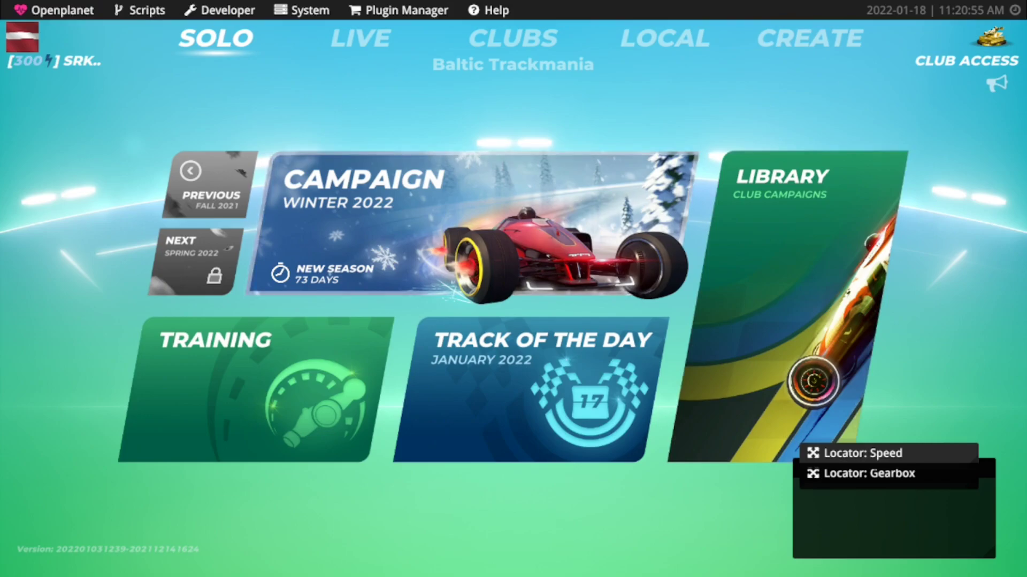
left_click(399, 11)
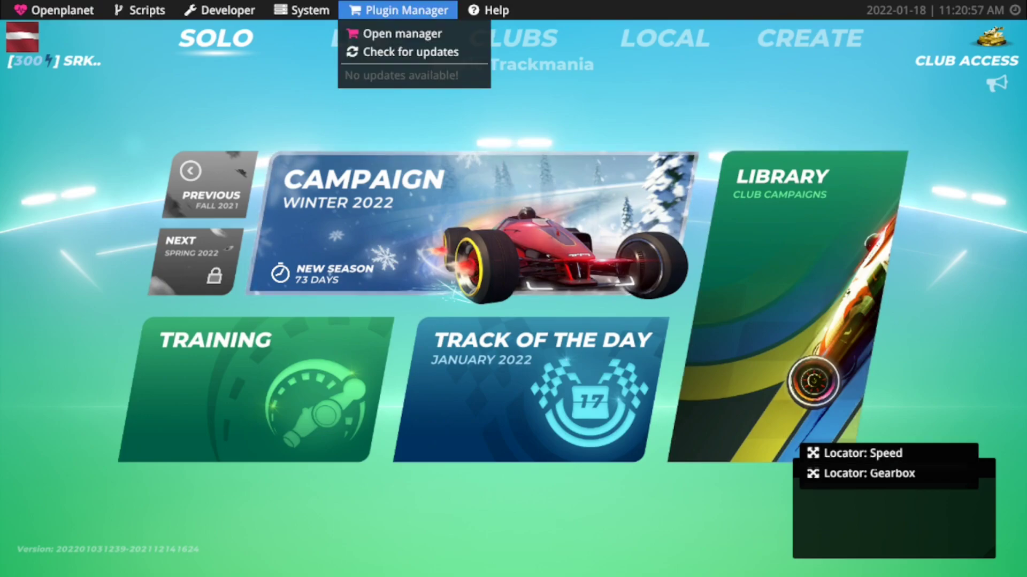
left_click(402, 34)
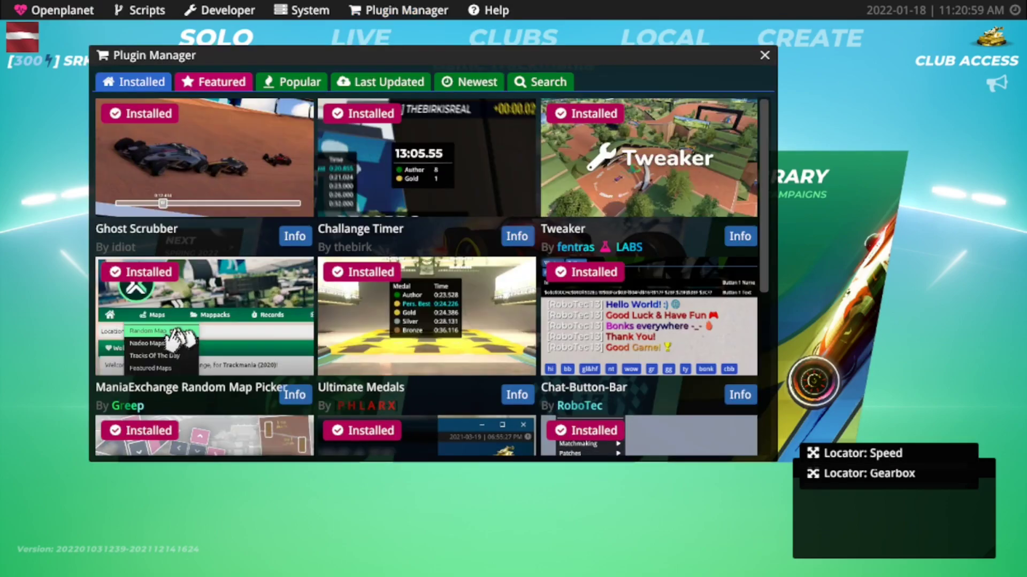
left_click_drag(267, 55, 310, 61)
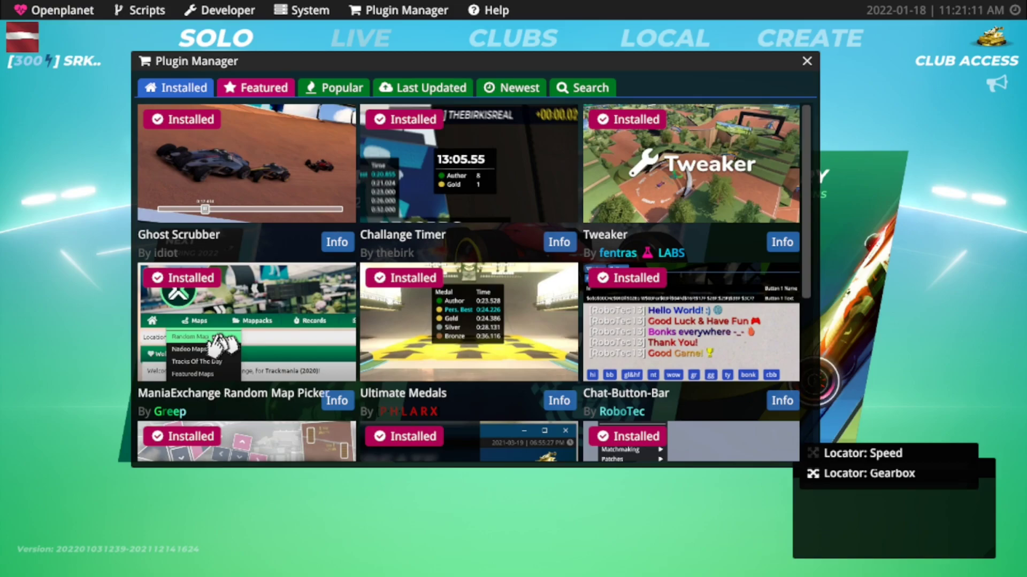
- Search the plugins for "tweaker" and open the info page of the Tweaker plugin
left_click(584, 87)
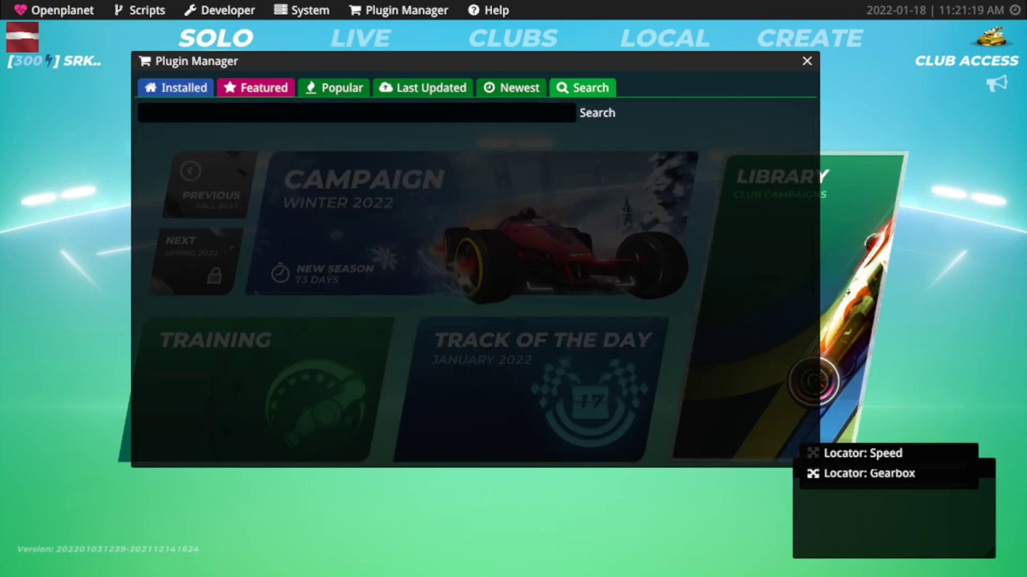
type("tweaker")
key("Return")
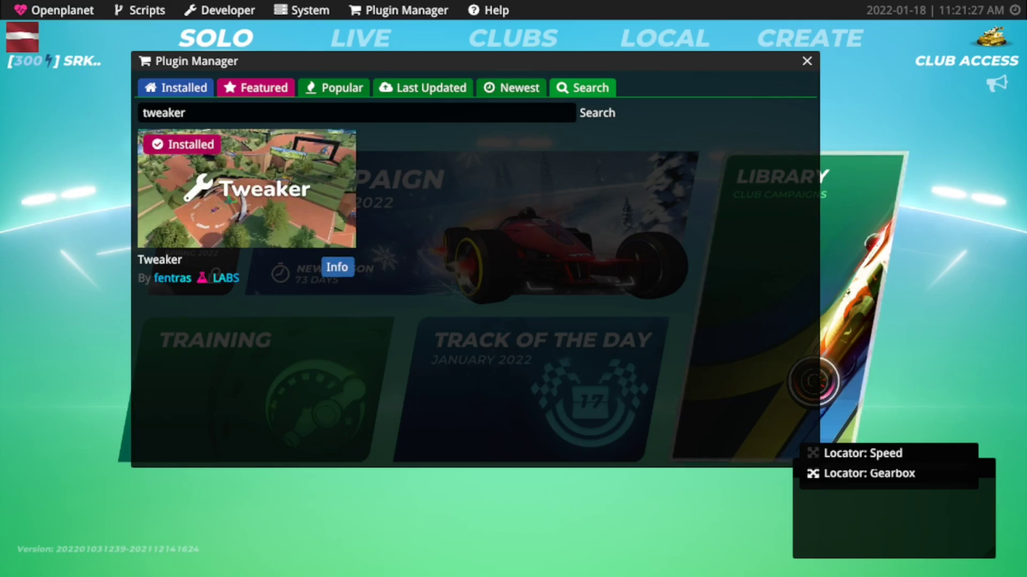
left_click(337, 267)
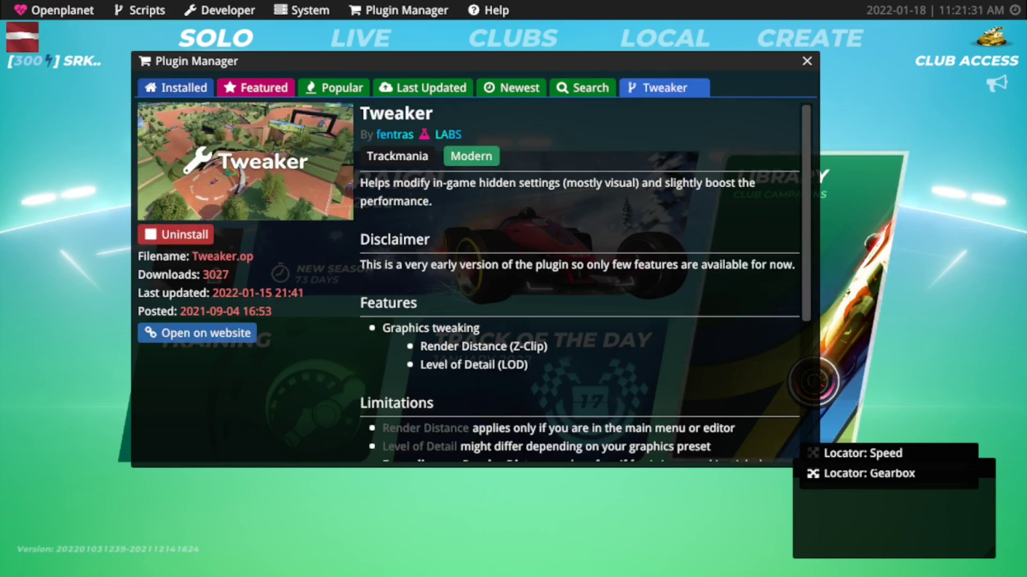
- Uninstall and reinstall the Tweaker plugin, then close the Plugin Manager
left_click(175, 234)
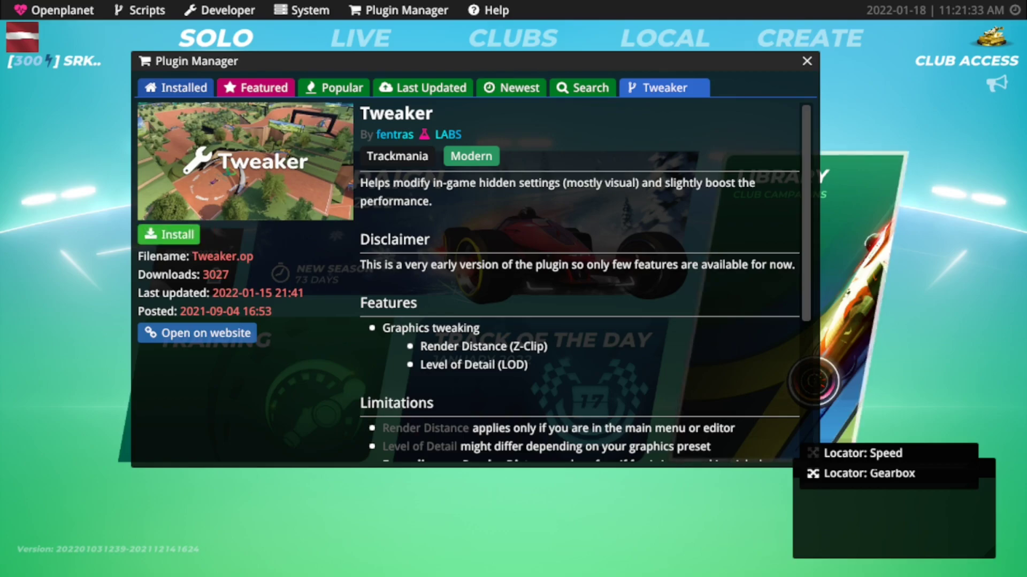
left_click(169, 234)
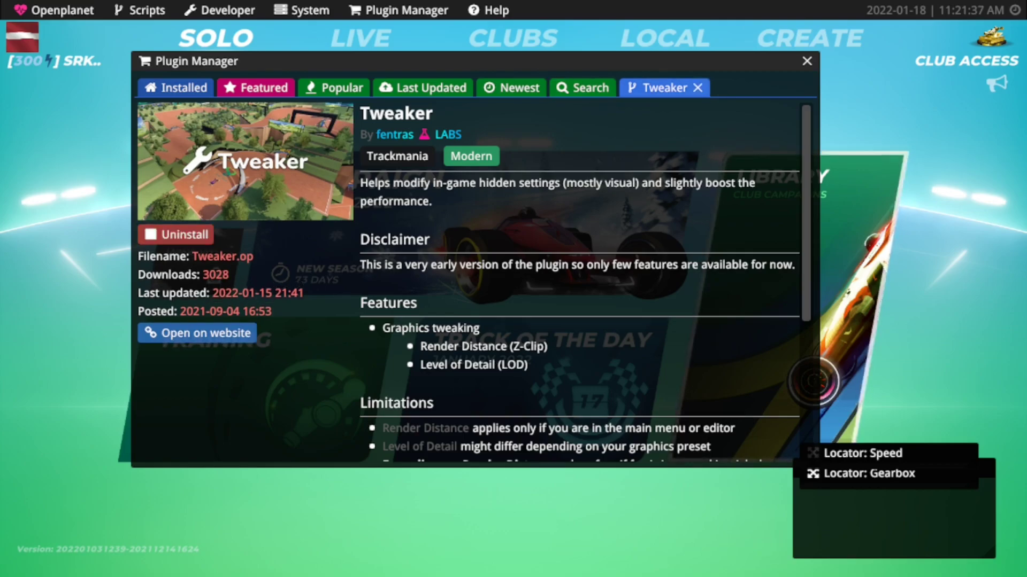
key("F3")
key("F3")
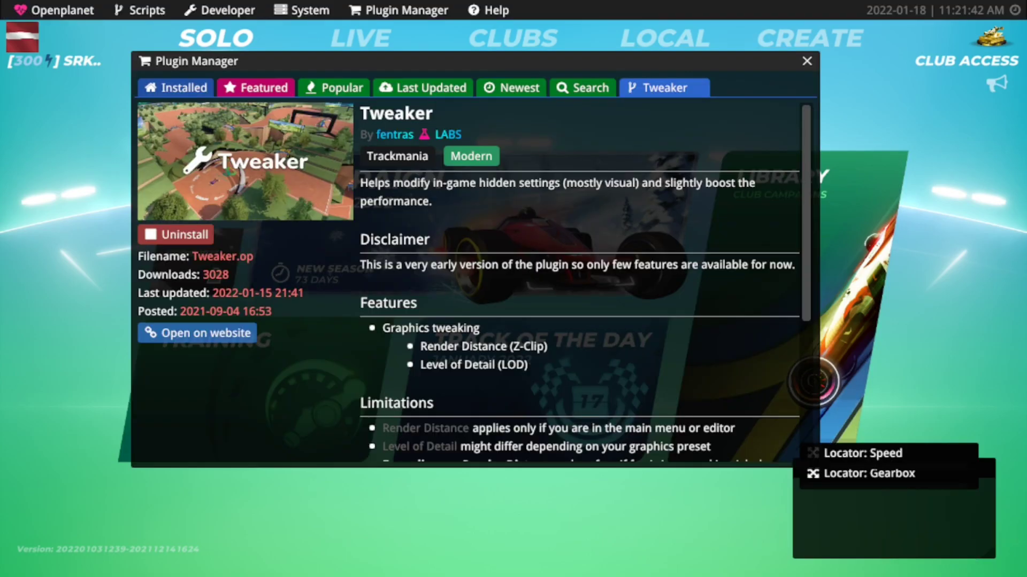
left_click(807, 60)
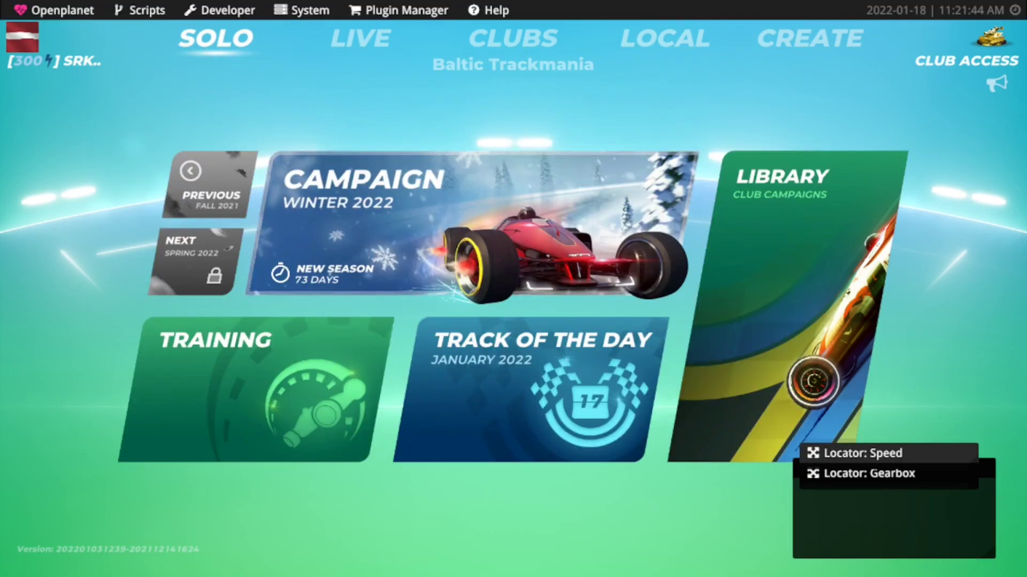
- Open the Openplanet settings for Tweaker and review its Draw Distance and Level of Detail options
left_click(54, 11)
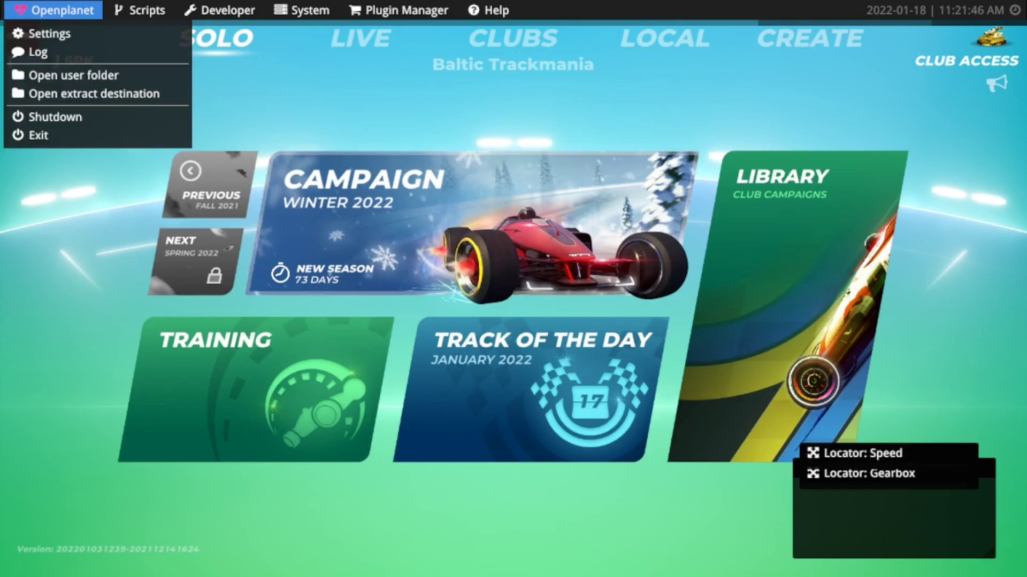
left_click(49, 34)
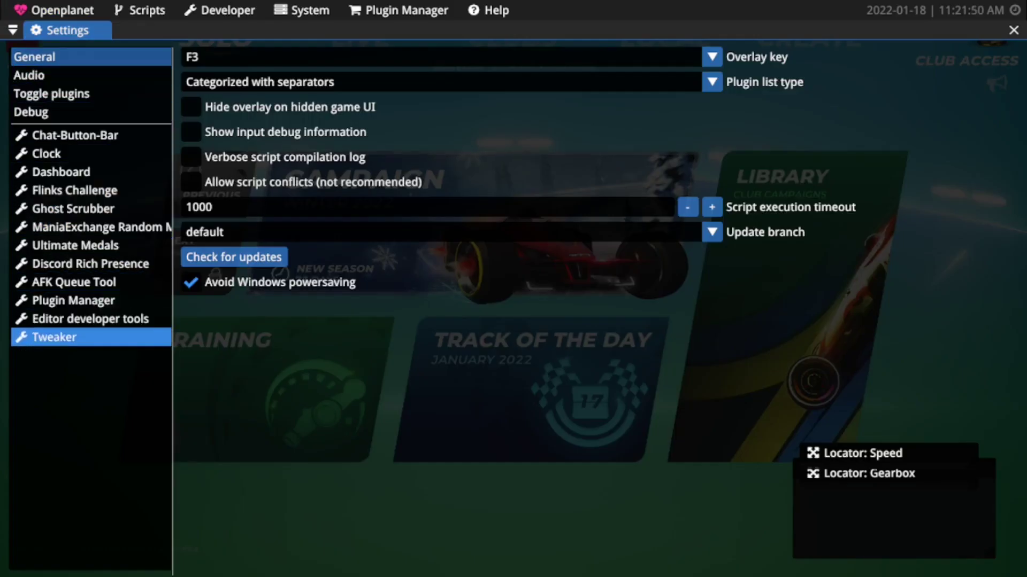
left_click(54, 336)
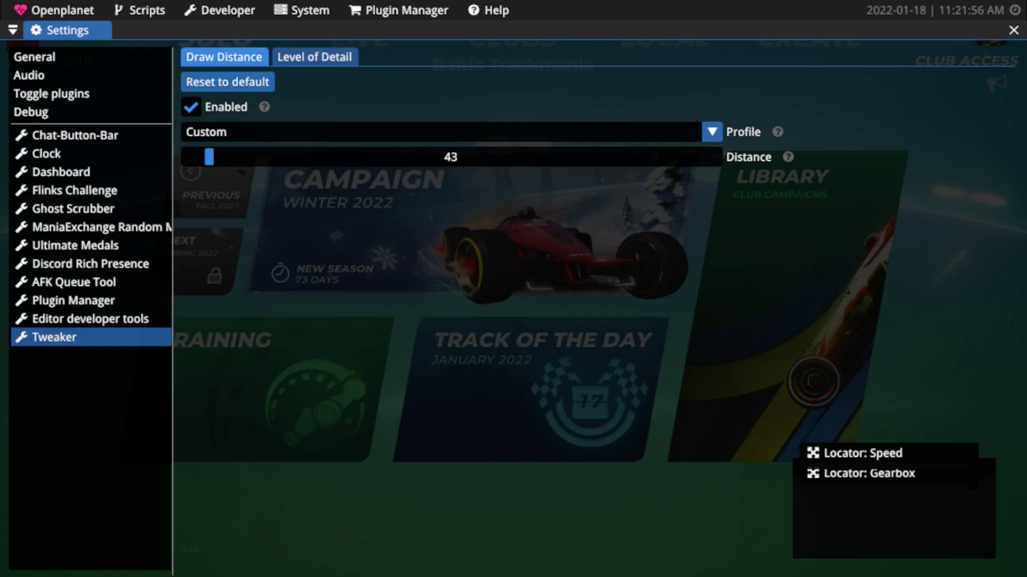
left_click(314, 57)
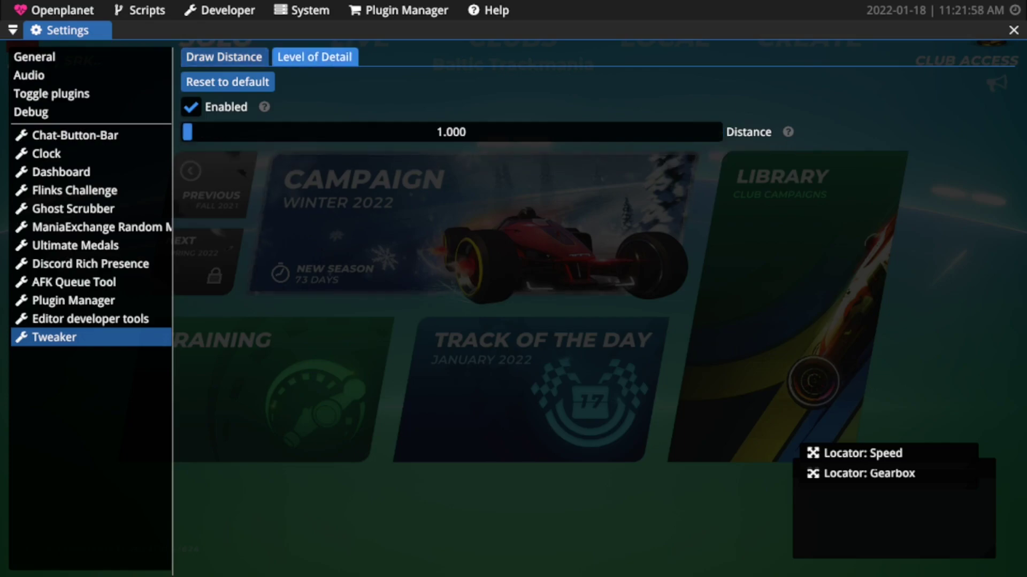
left_click(223, 56)
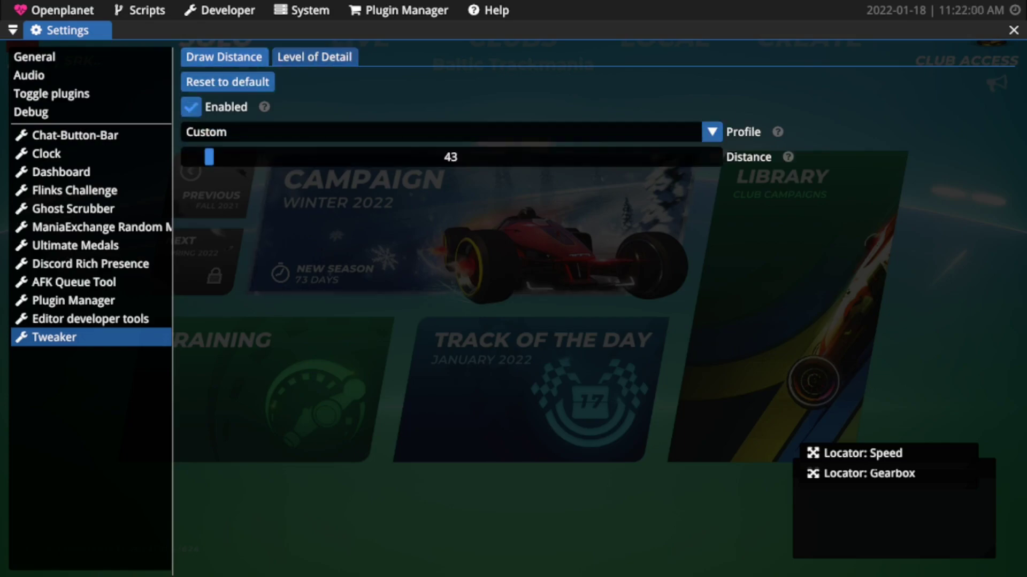
left_click(315, 57)
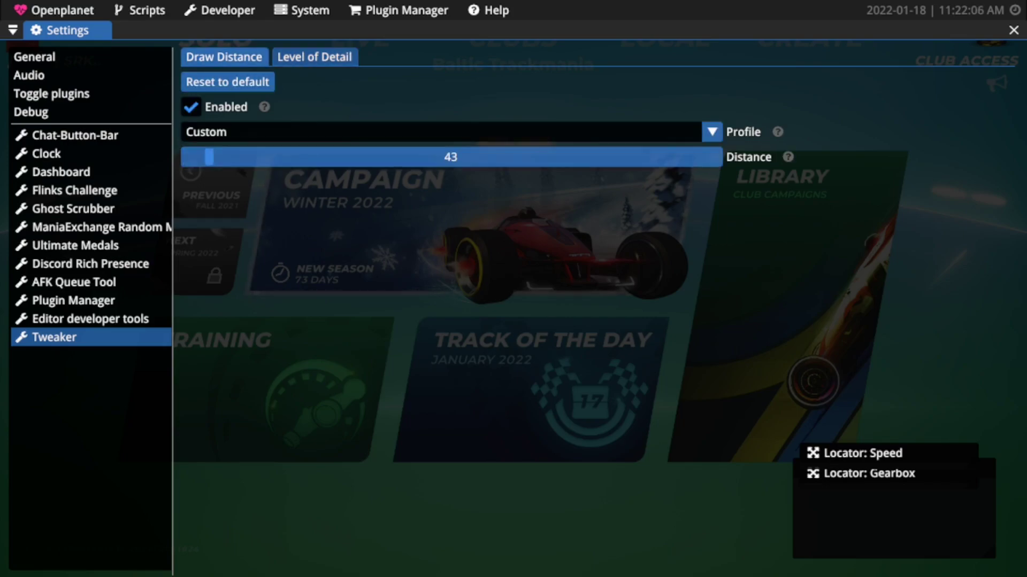
- Set Tweaker's custom draw distance to 32 and its level-of-detail distance to the minimum of 1.000
mouse_move(210, 157)
left_mouse_down()
mouse_move(383, 156)
mouse_move(196, 156)
left_mouse_up()
left_click_drag(195, 157, 203, 157)
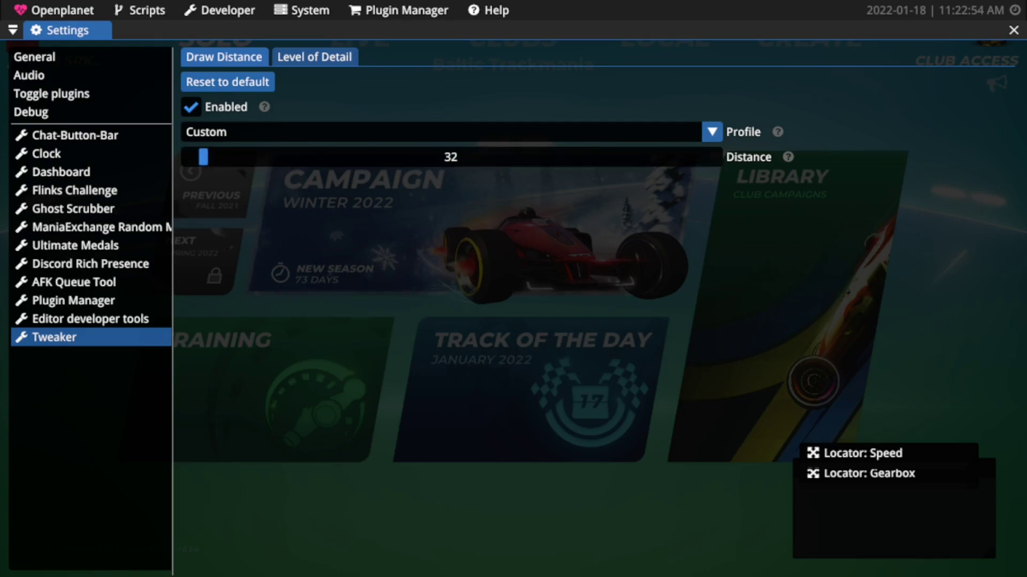
left_click(314, 57)
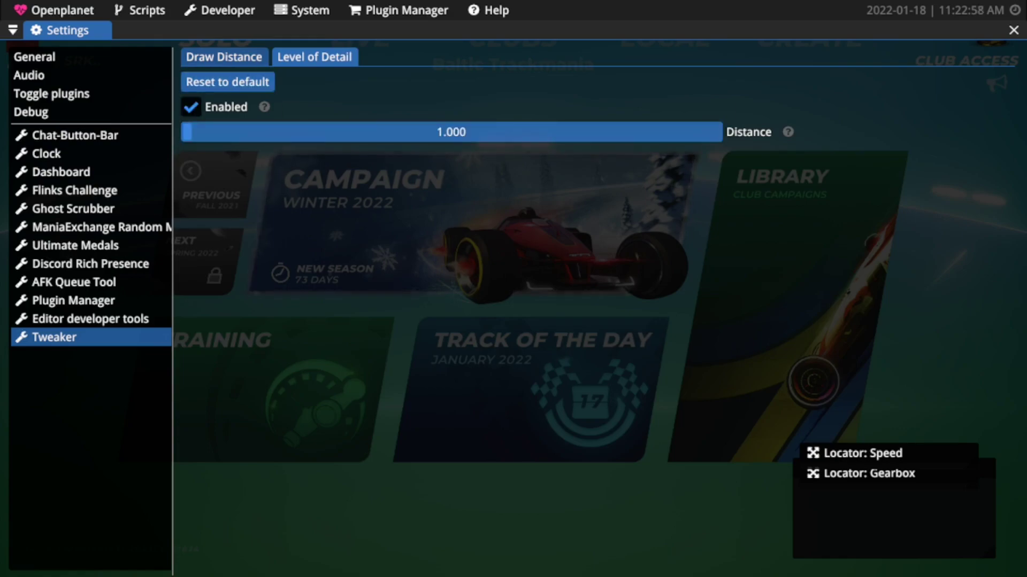
left_click_drag(192, 132, 75, 136)
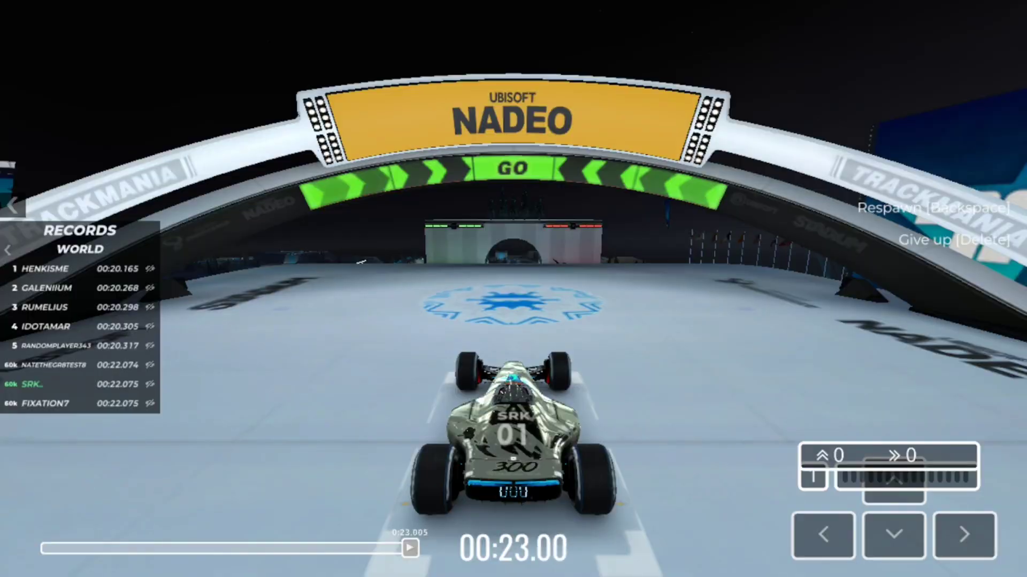
- Lower Tweaker's draw distance below 32 during the race and leave the track for the Winter 2022 campaign list
key("F3")
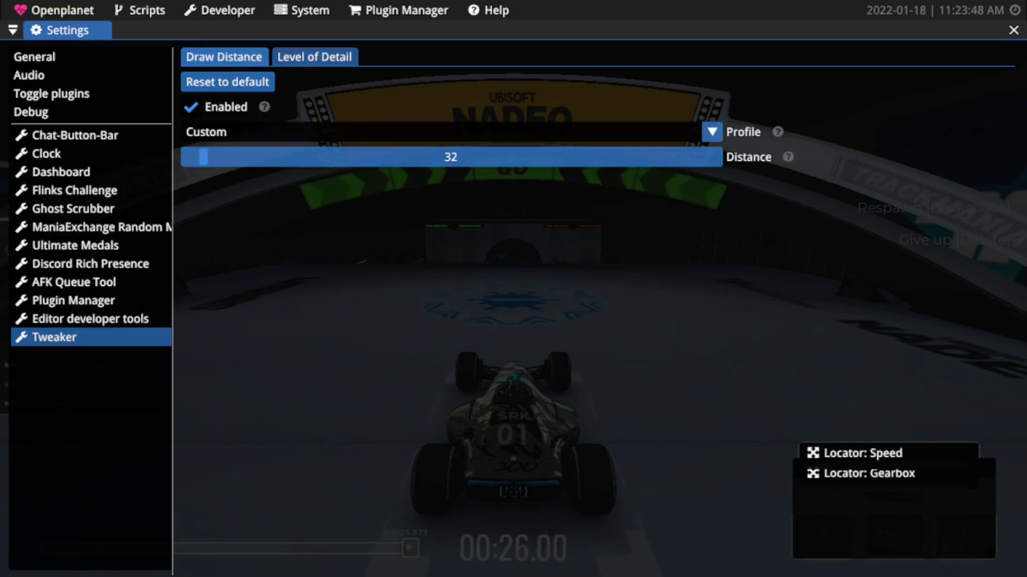
left_click_drag(203, 156, 194, 157)
key("Escape")
key("Escape")
key("F3")
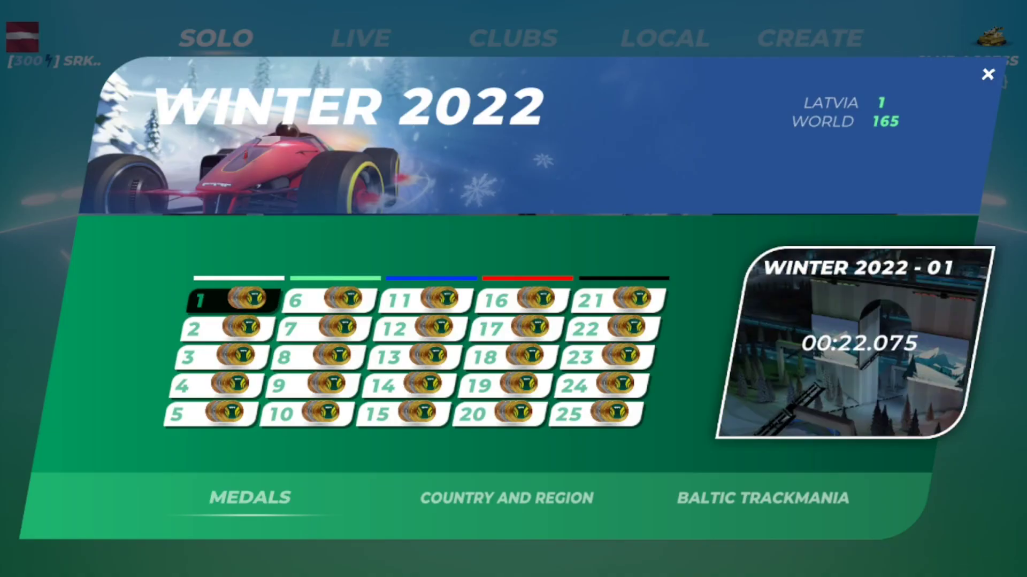
- Load the Winter 2022 - 01 track in drive-alone mode to check the view distance, then return to the campaign list
key("Return")
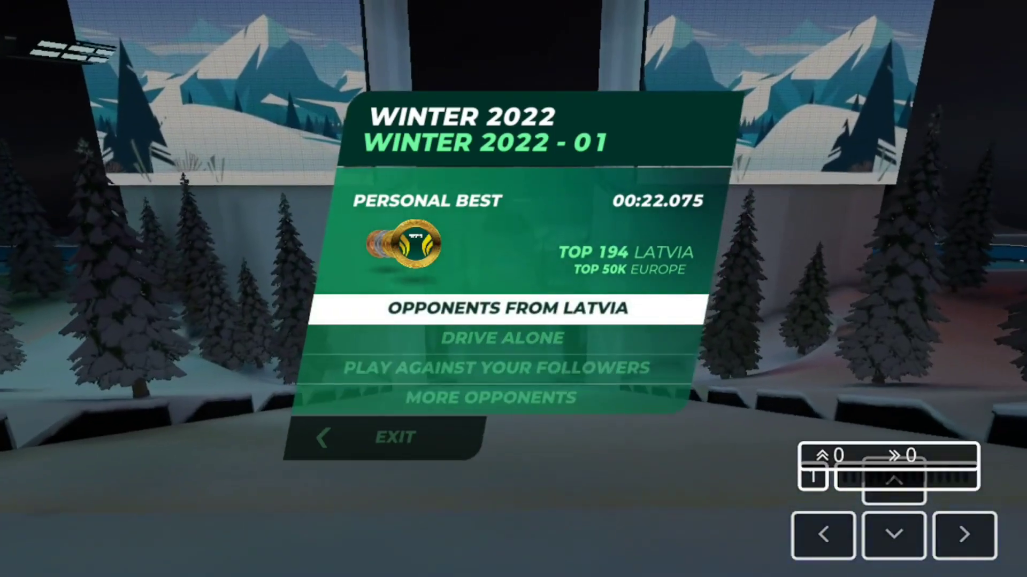
key("Down")
key("Return")
key("Up")
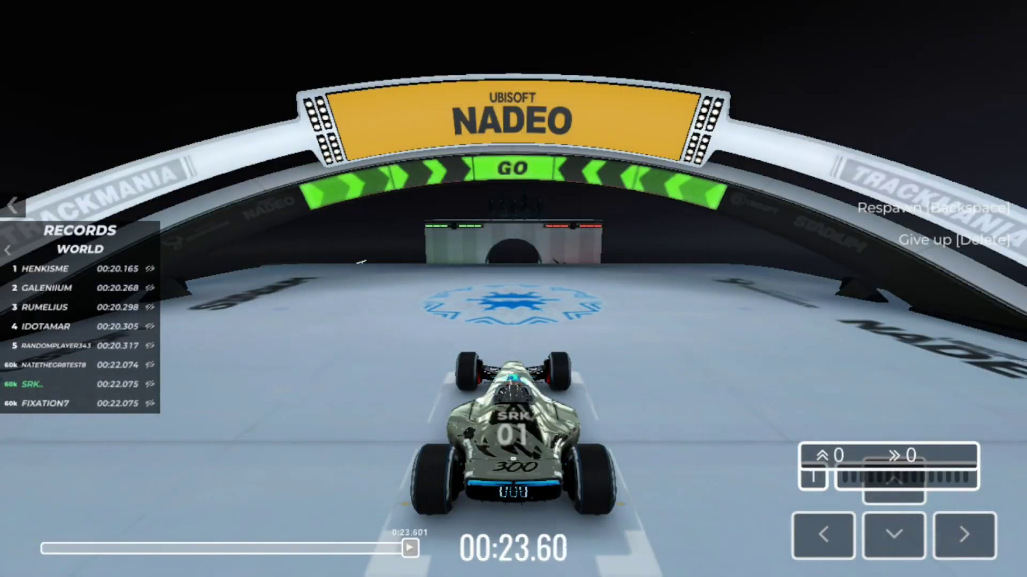
key("Escape")
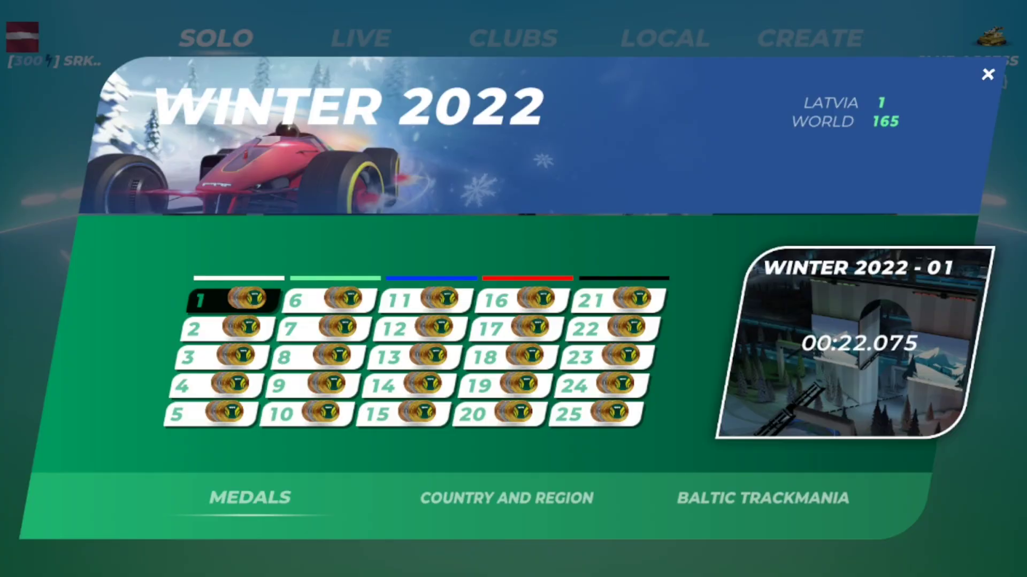